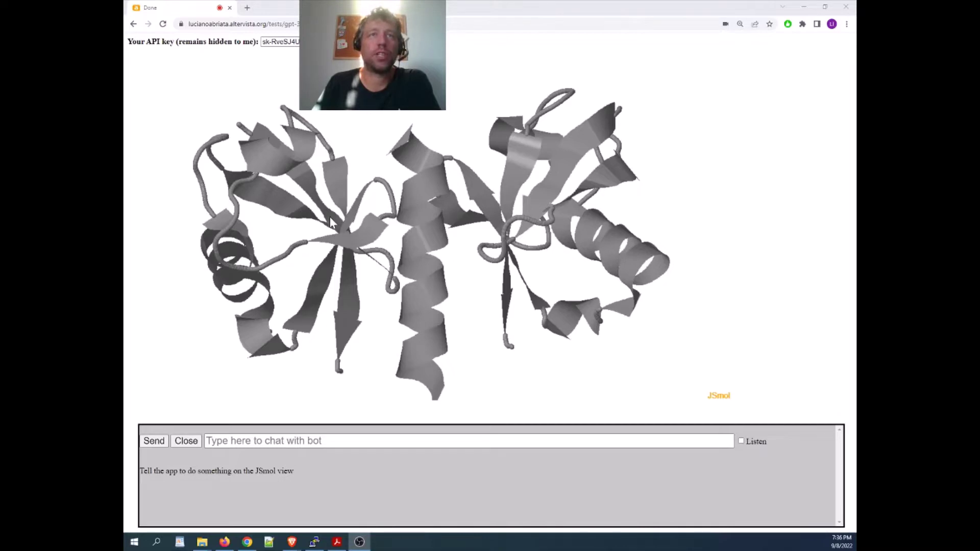
Send 'make the protein spin' so the model rotates continuously (spin on)
drag(330, 223, 359, 207)
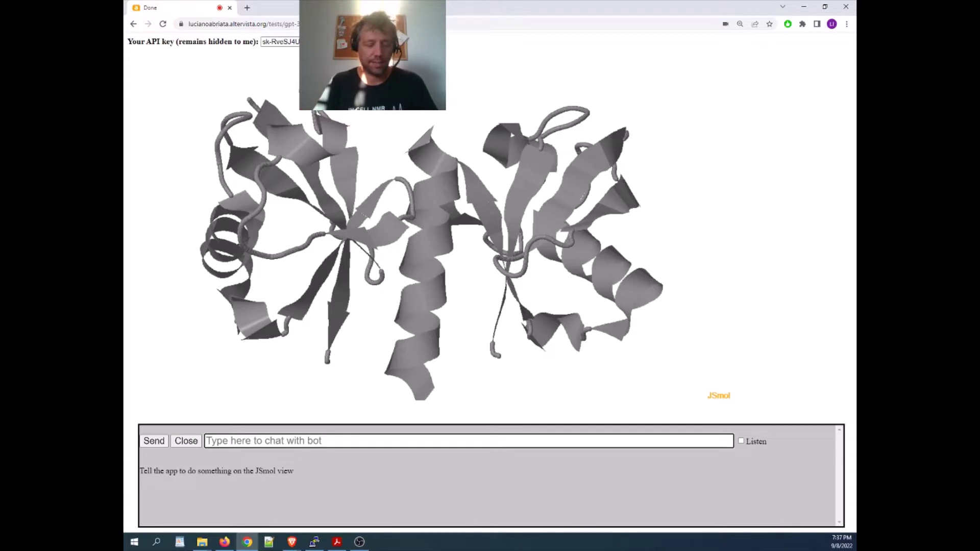
text(make the protein spin)
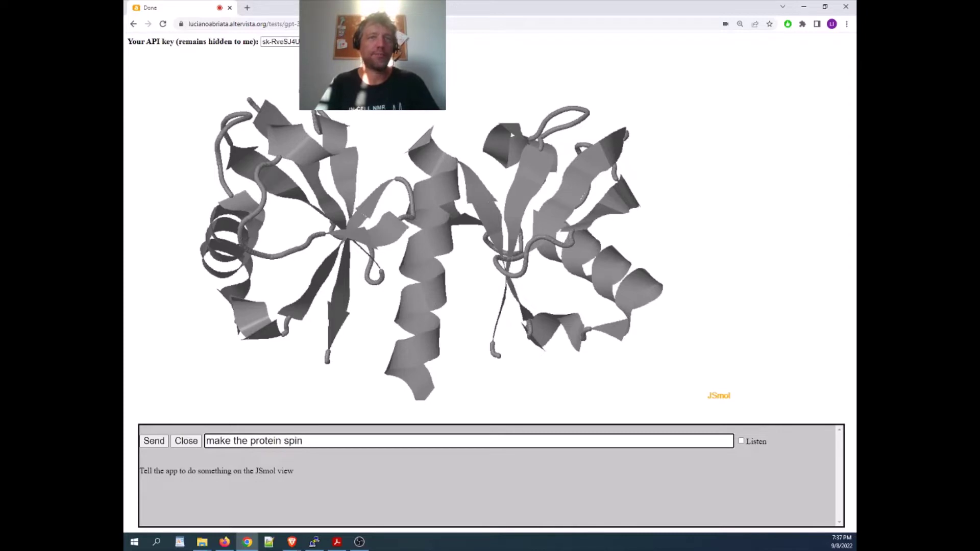
key(Return)
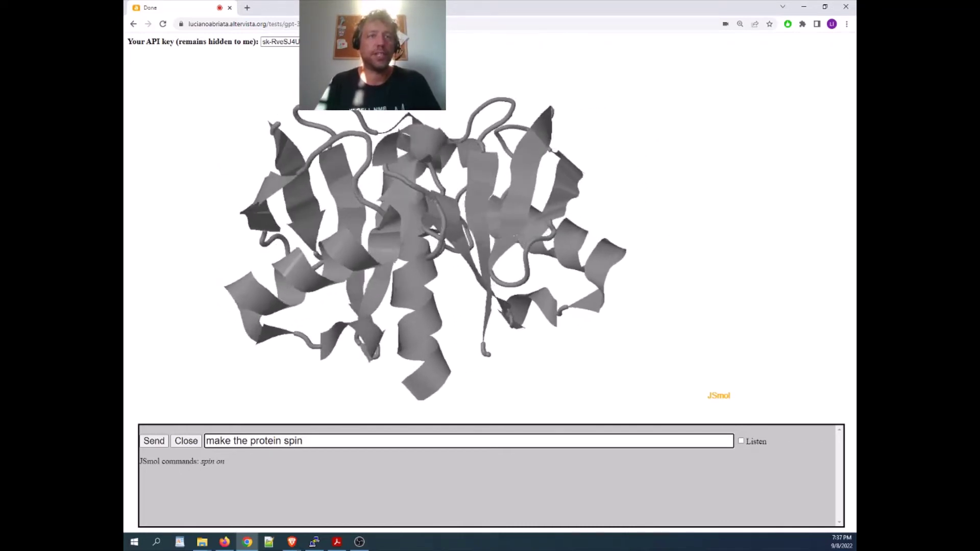
key(ctrl+a)
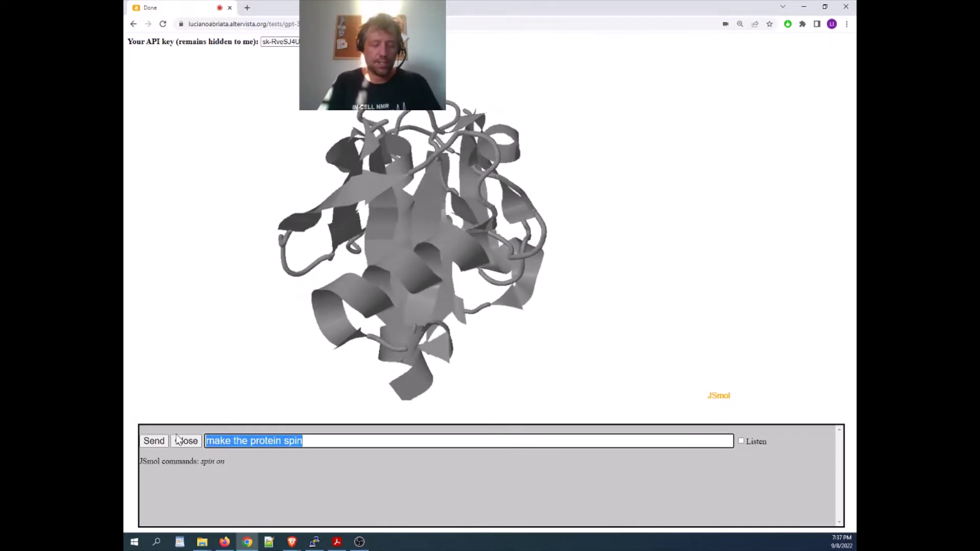
Send 'color chain a in red, chain p in green, and chain b in blue'
text(color chain a)
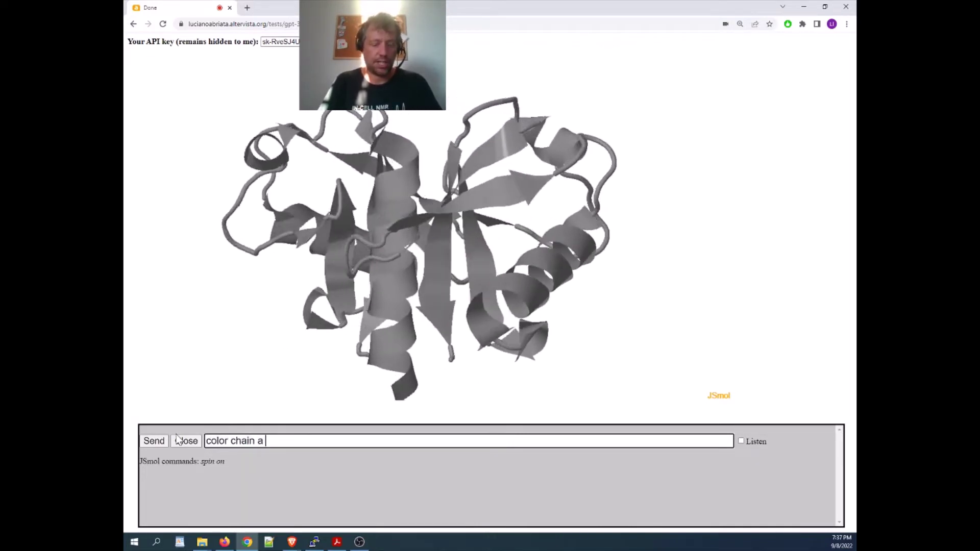
text( in red)
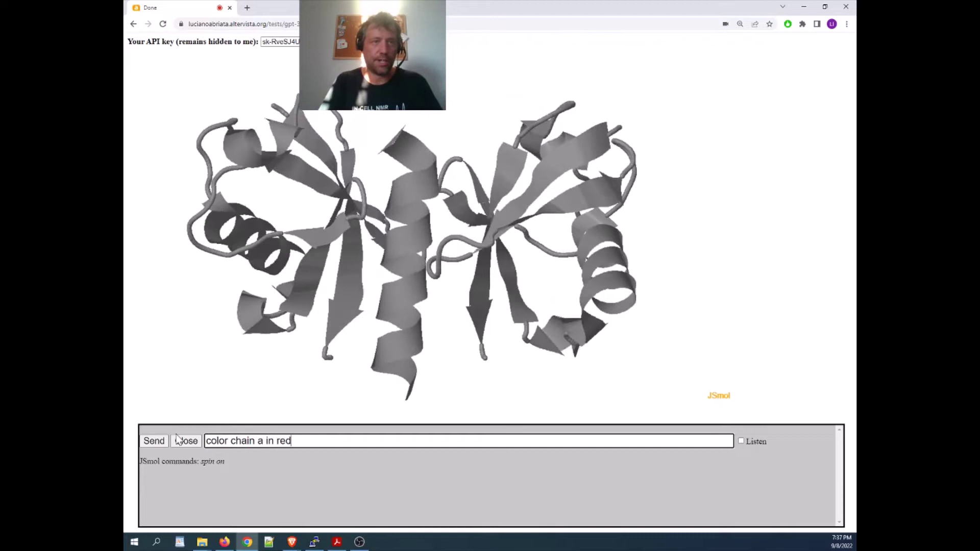
text(, chain p)
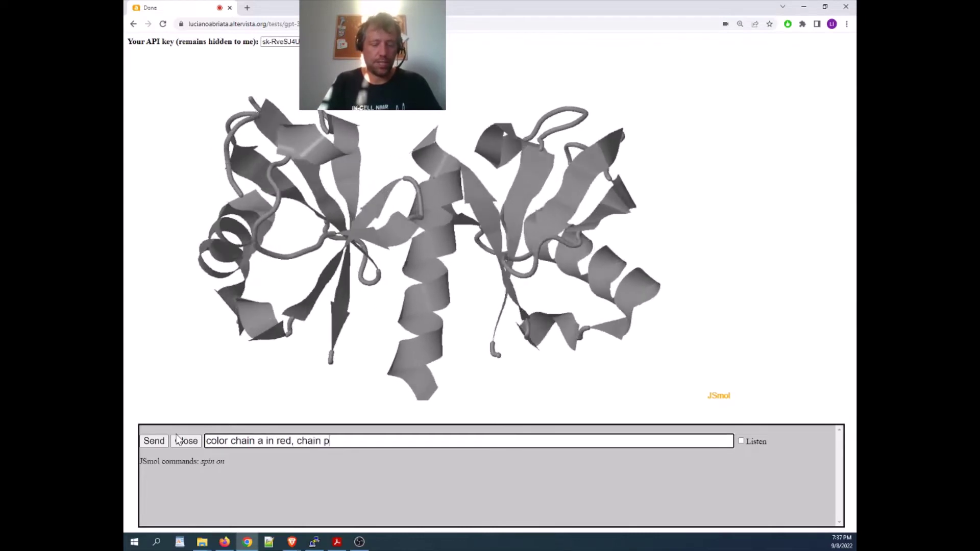
text( in green, )
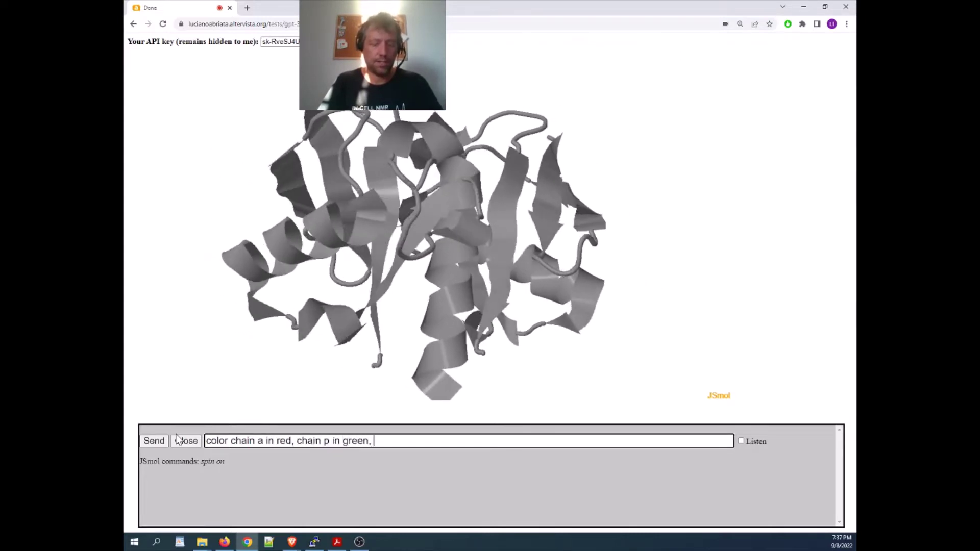
text(and chain b in blue)
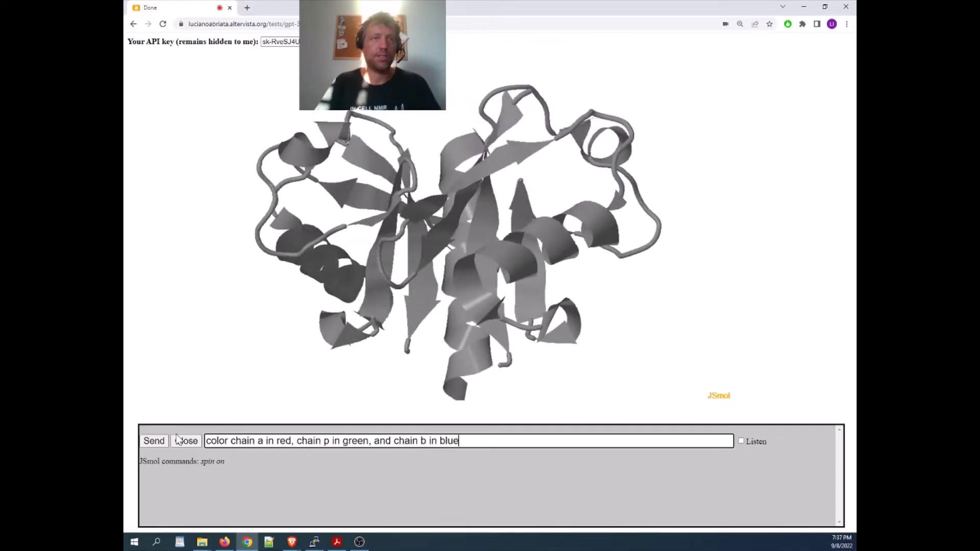
key(Return)
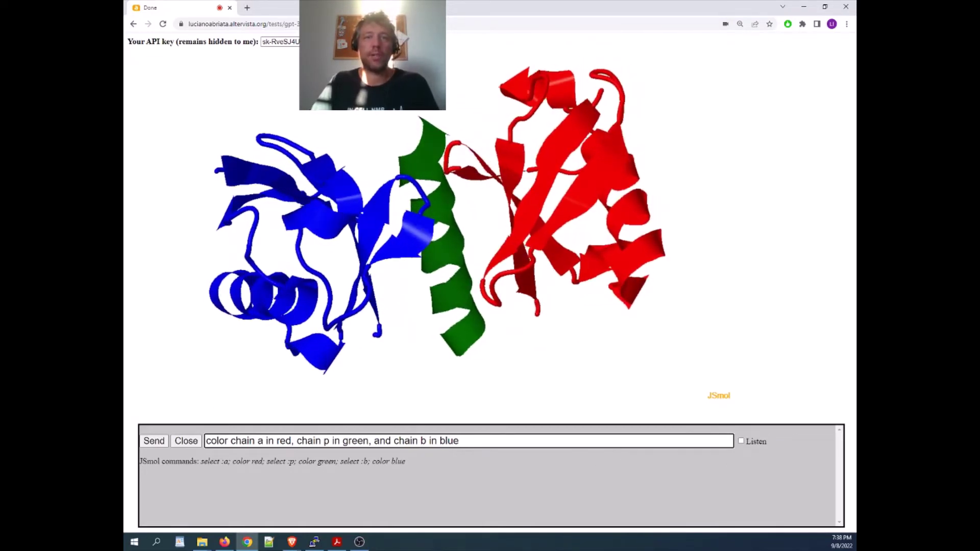
key(ctrl+a)
Turn on voice listening, speak the stop-spinning and charged-residue requests, and rotate the protein
key(BackSpace)
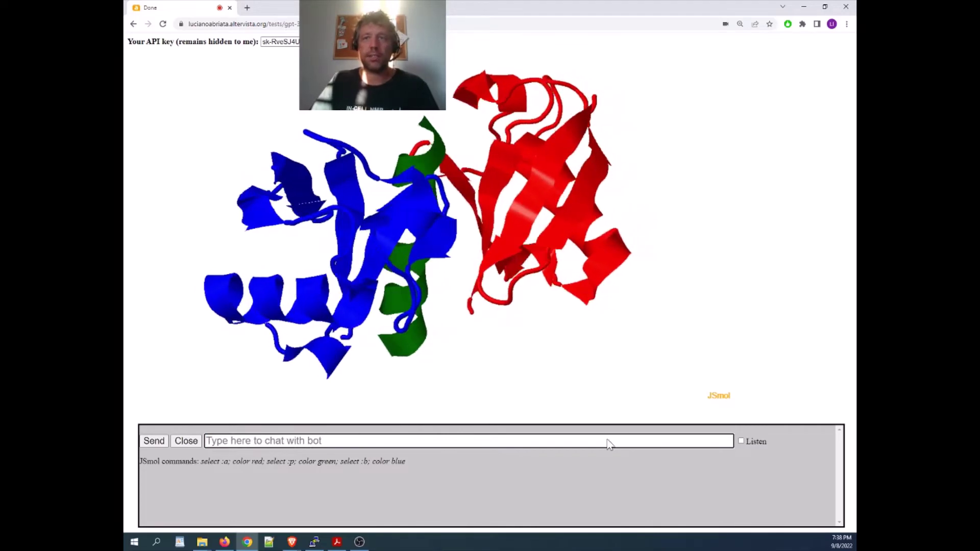
click(741, 443)
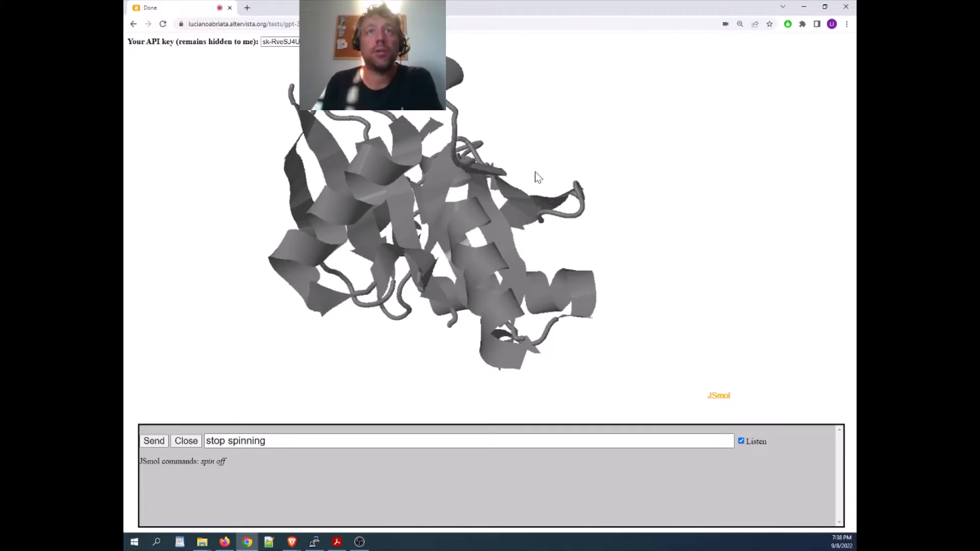
drag(535, 175, 372, 239)
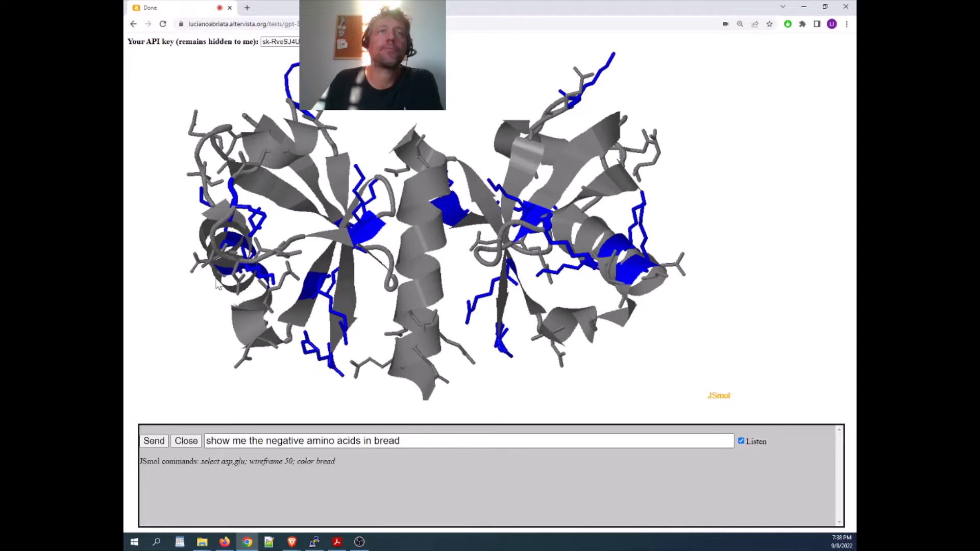
drag(220, 283, 471, 274)
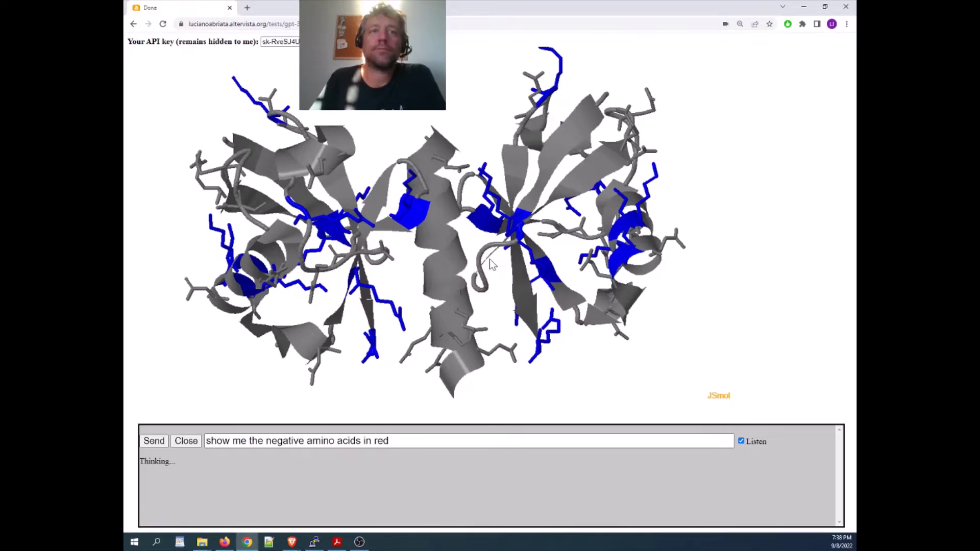
drag(397, 251, 399, 197)
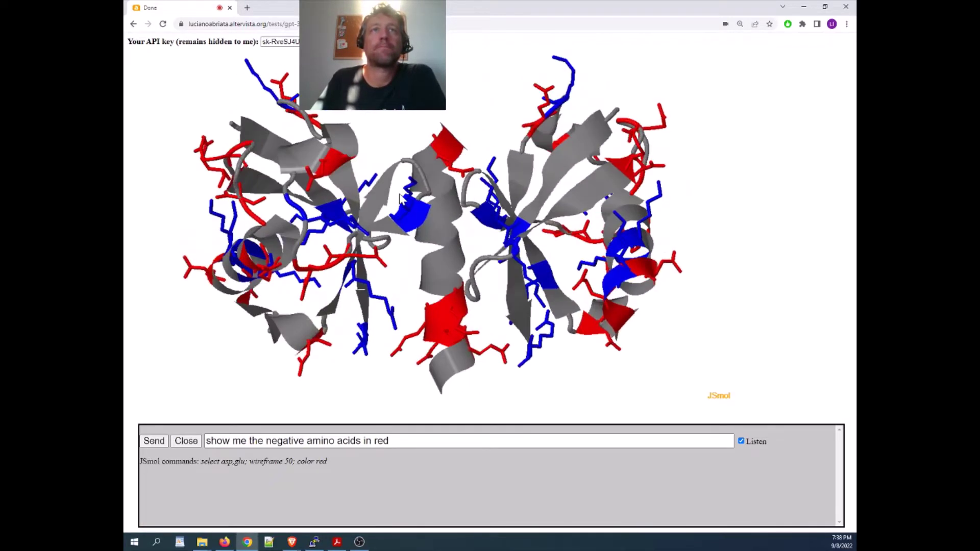
Turn off Listen, then rotate and zoom to inspect the red and blue charged side chains
click(741, 442)
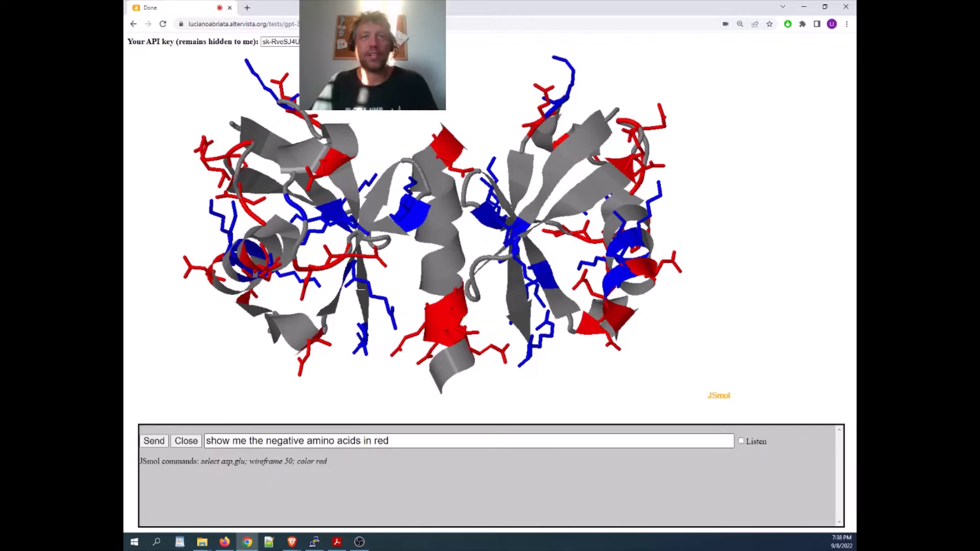
triple_click(245, 442)
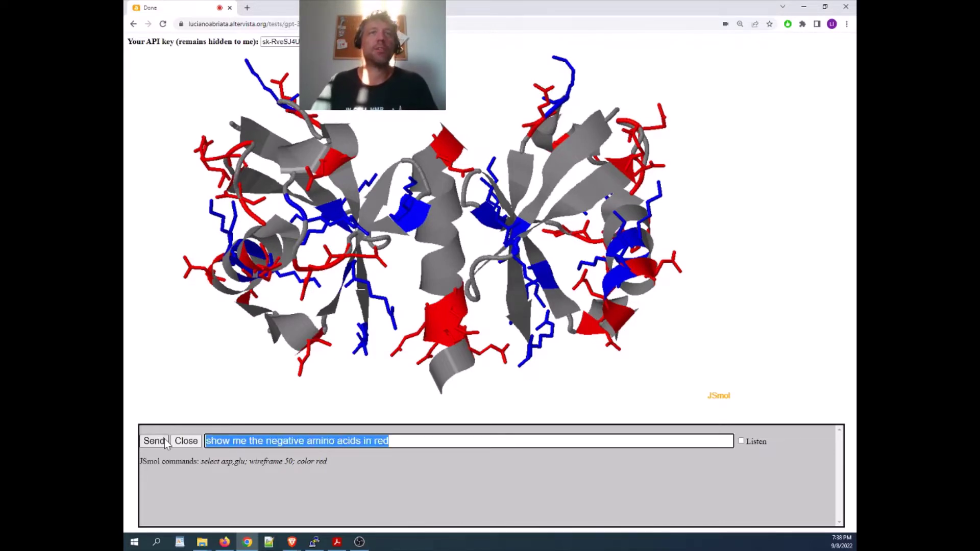
drag(348, 274, 370, 277)
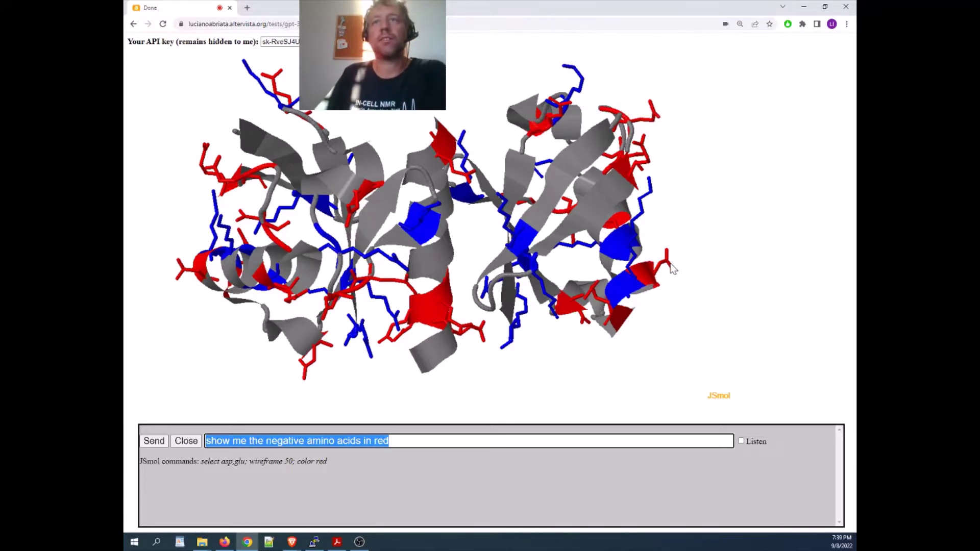
mouse_move(668, 266)
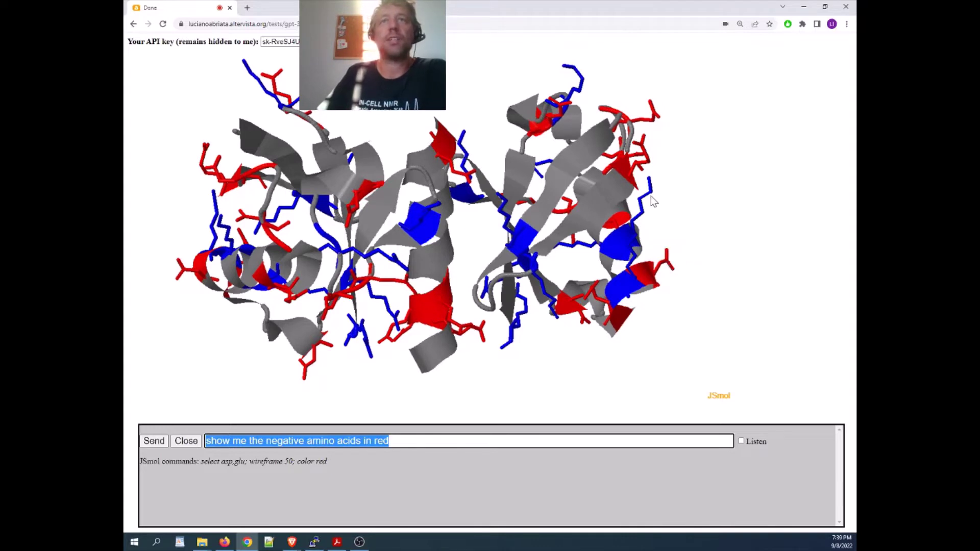
mouse_move(653, 199)
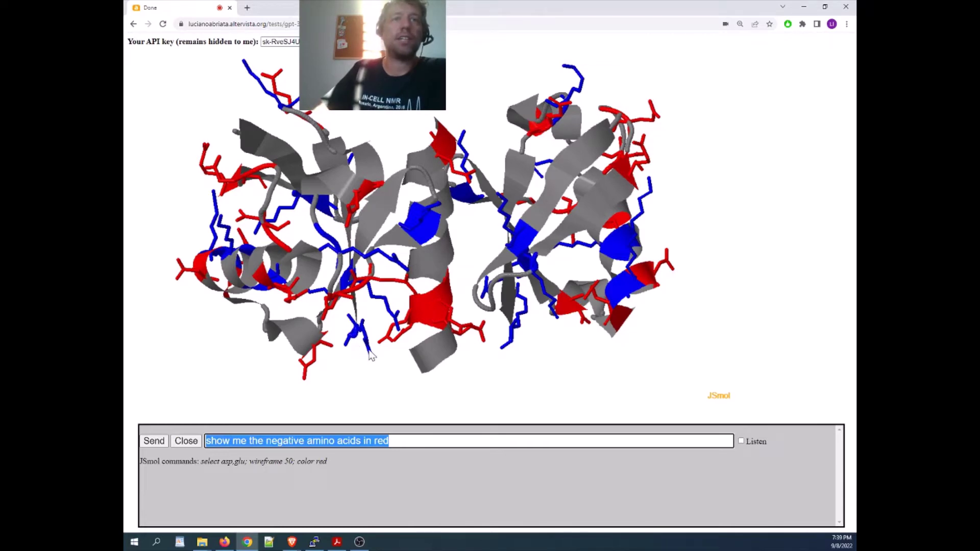
mouse_move(371, 351)
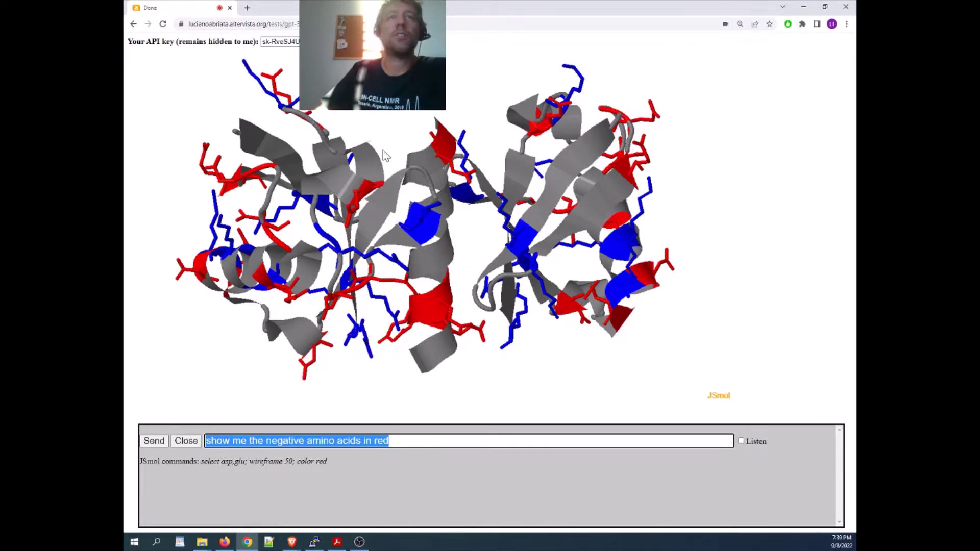
drag(371, 351, 376, 173)
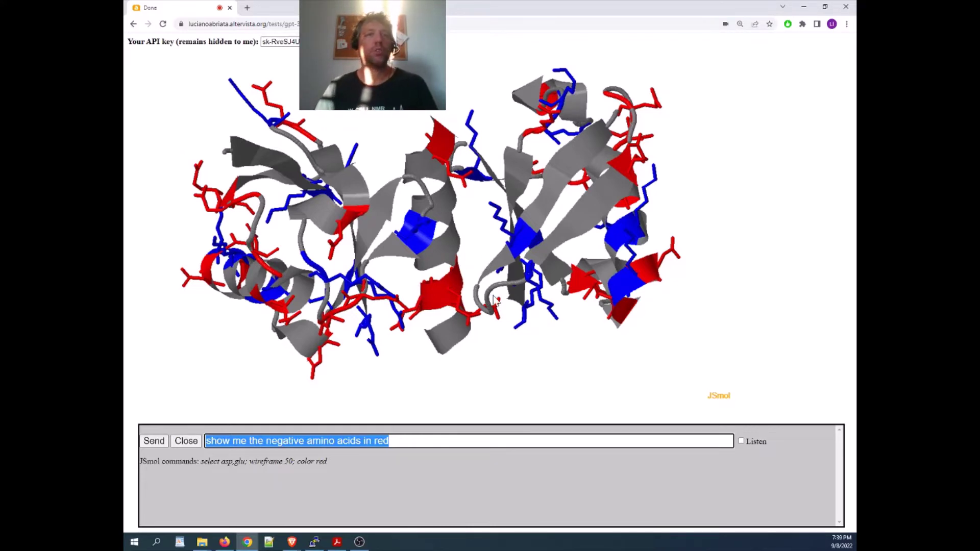
scroll(459, 254, up, 2)
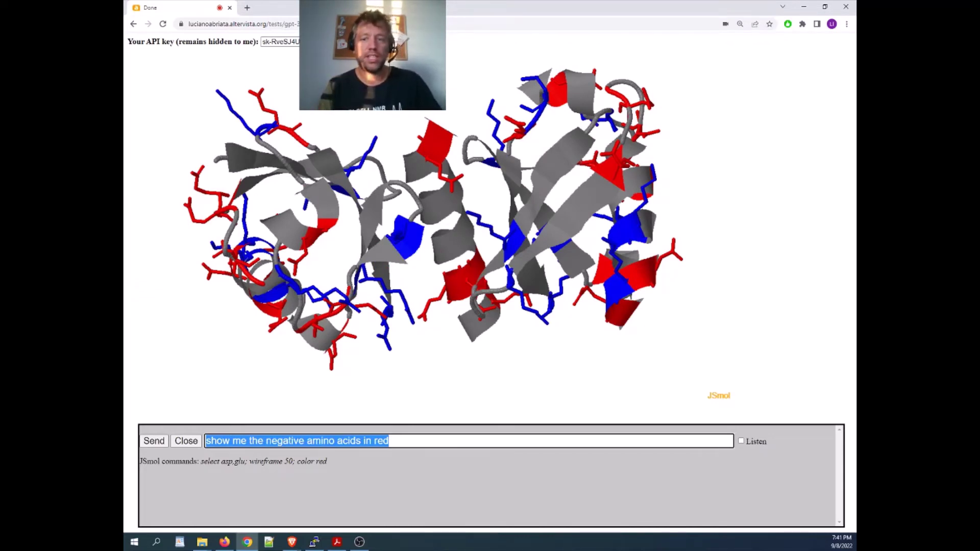
Send the Spanish request 'mostrame todo como esferas' to show the whole protein as spheres
key(BackSpace)
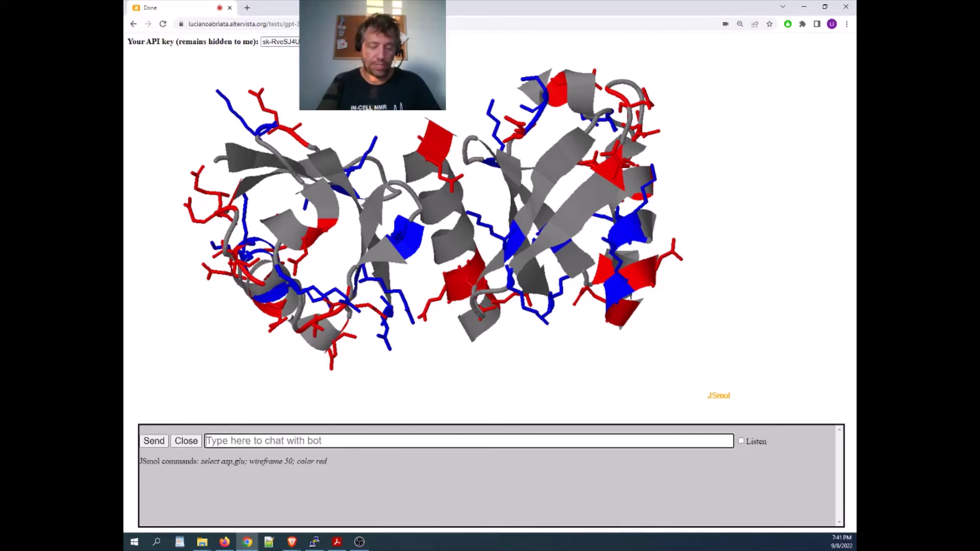
text(mos)
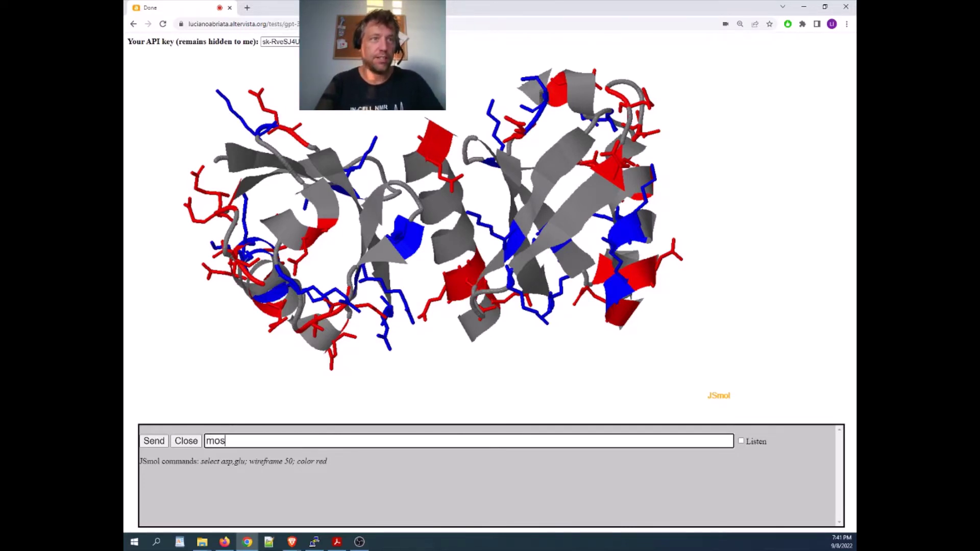
text(trame todo )
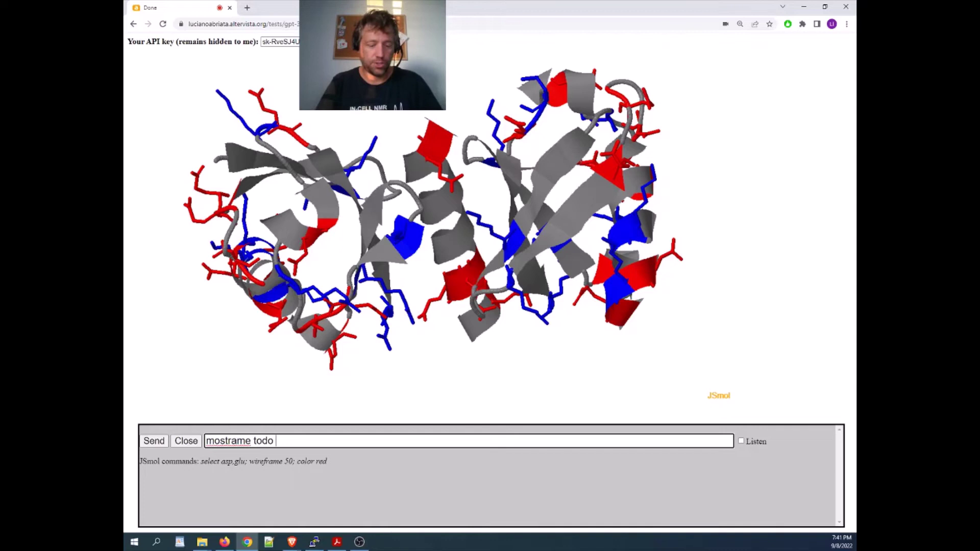
text(como)
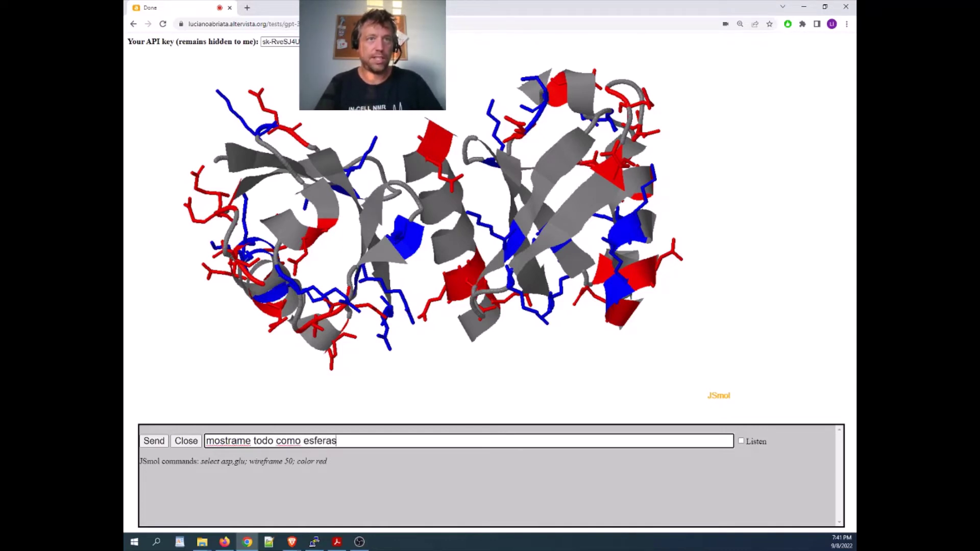
text( esferas)
key(Return)
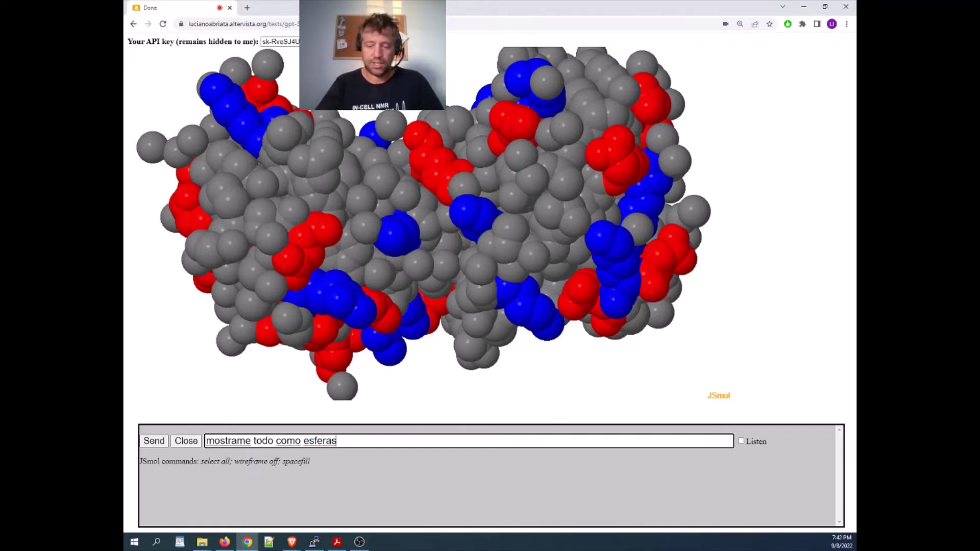
key(Return)
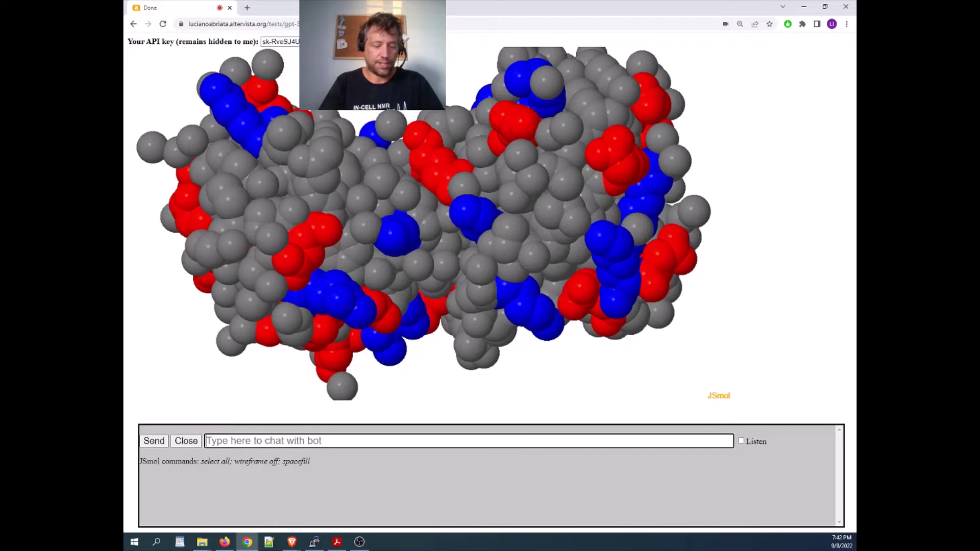
Send 'ocultar todo' to hide everything, leaving the viewer empty
text(ocultar todo)
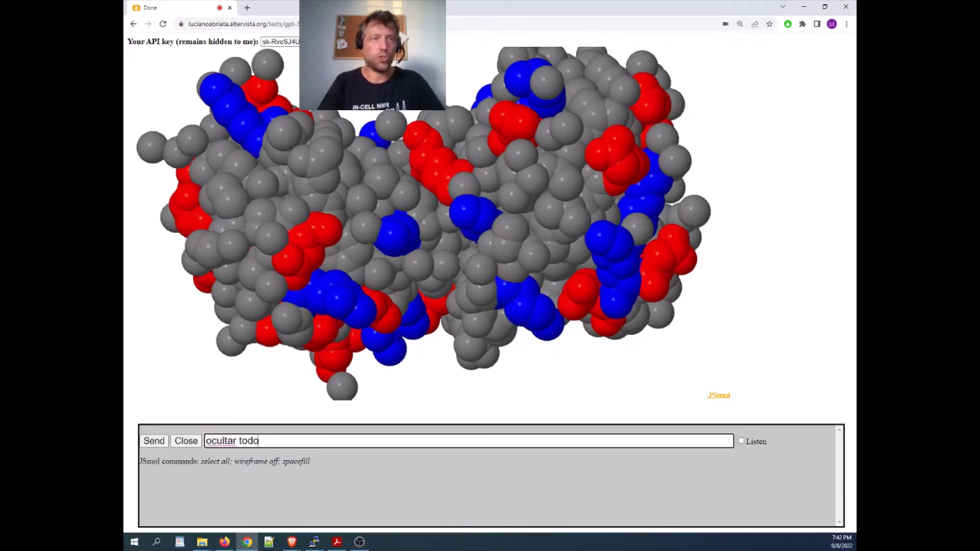
key(Return)
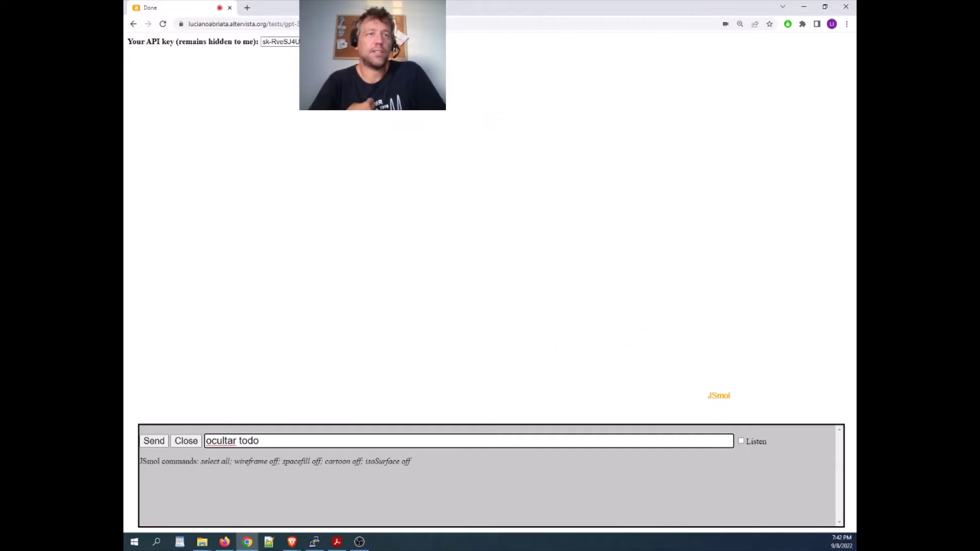
key(ctrl+a)
key(BackSpace)
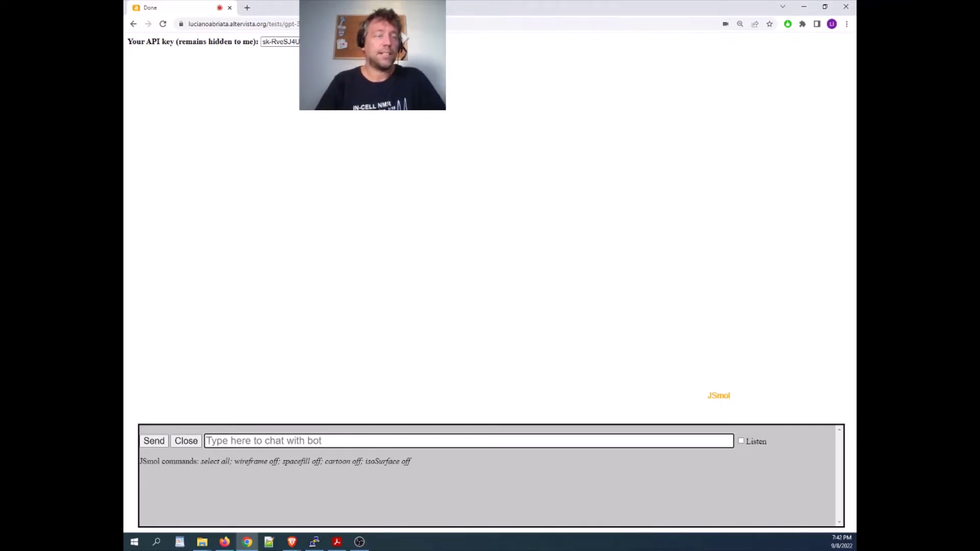
Send the Italian request 'fami vedere tutte le phenilalanine' to show phenylalanine sticks (select phe; wireframe 50)
text(fami vedere)
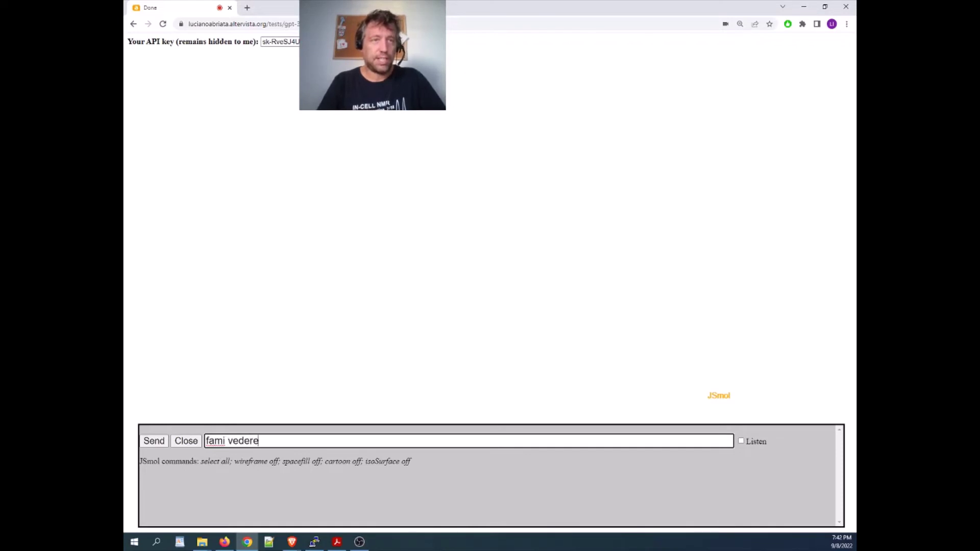
text( tutti )
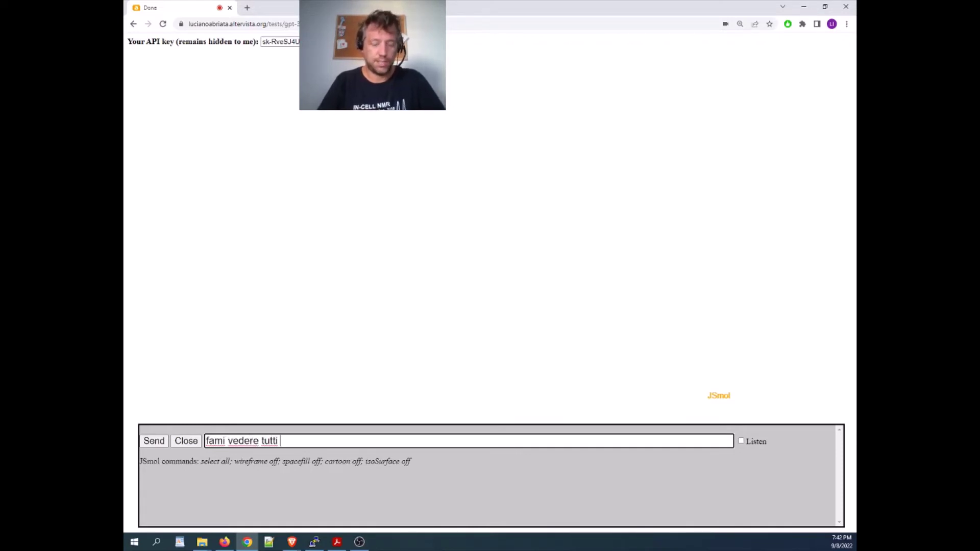
text(g)
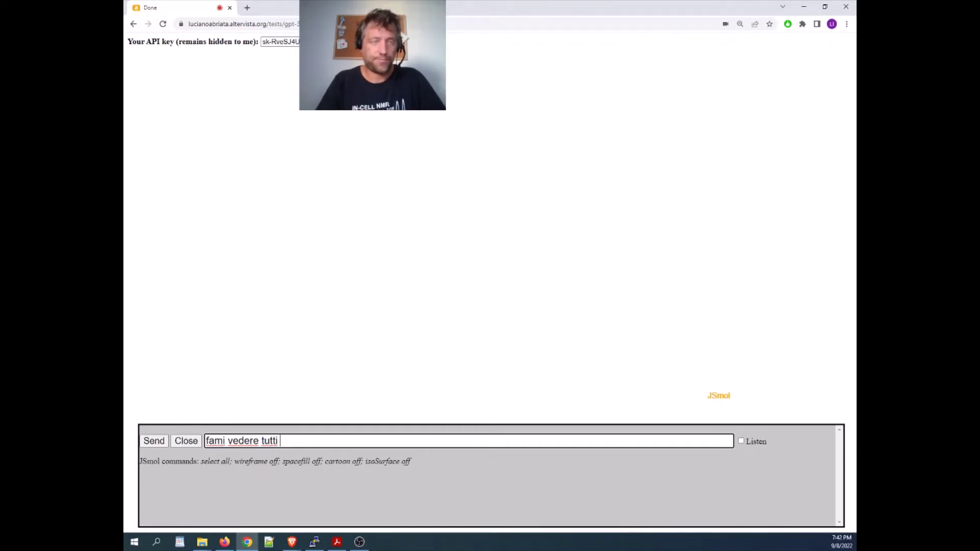
key(BackSpace)
key(BackSpace)
text(e)
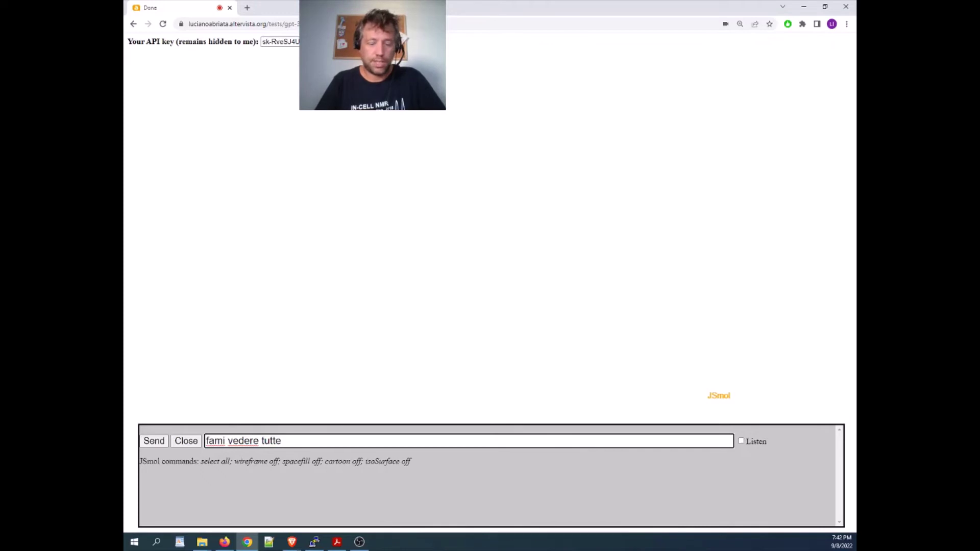
text( le ph)
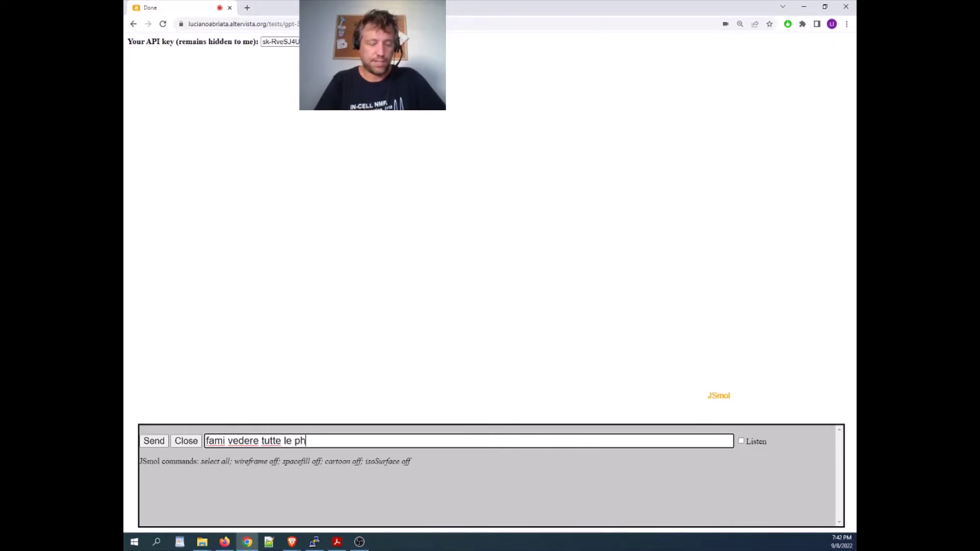
key(BackSpace)
key(BackSpace)
key(BackSpace)
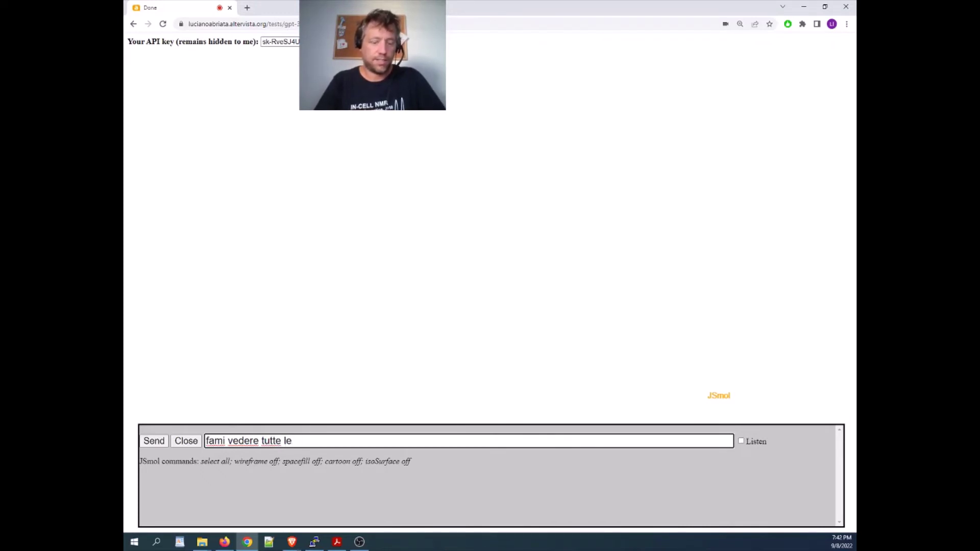
text(phenila)
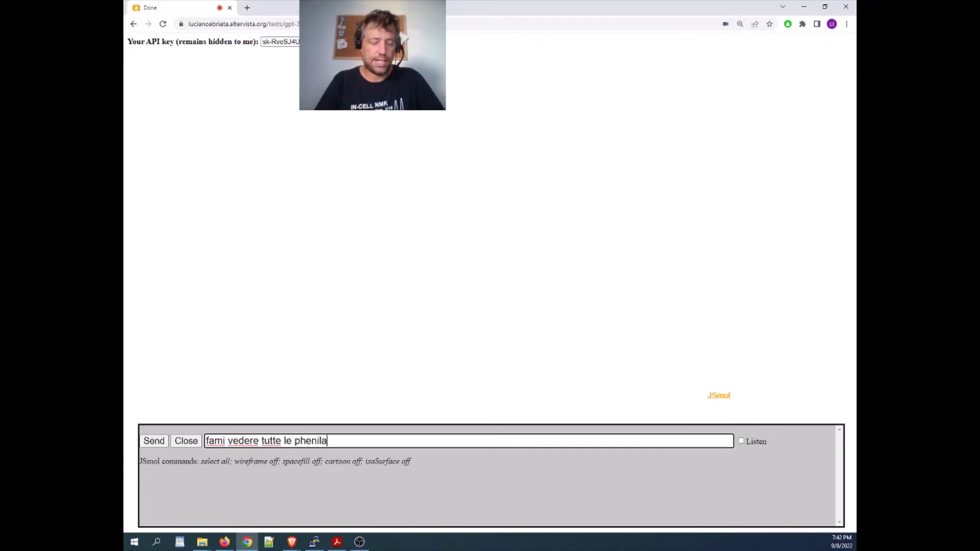
text(lanine)
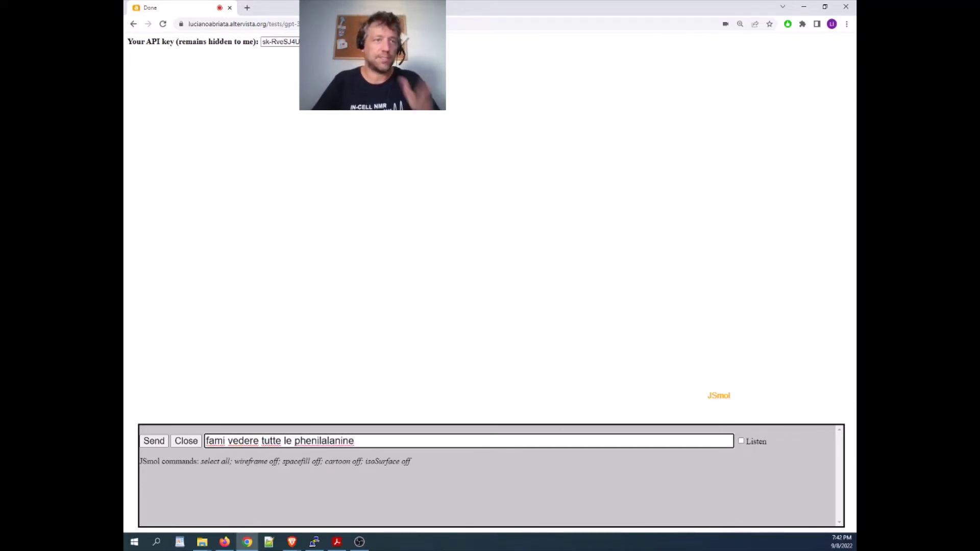
key(Return)
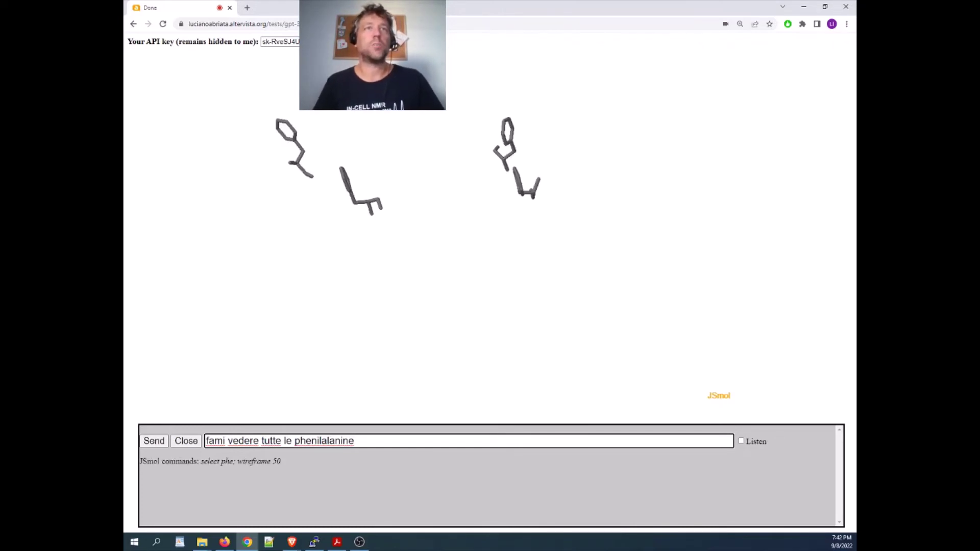
drag(400, 186, 430, 274)
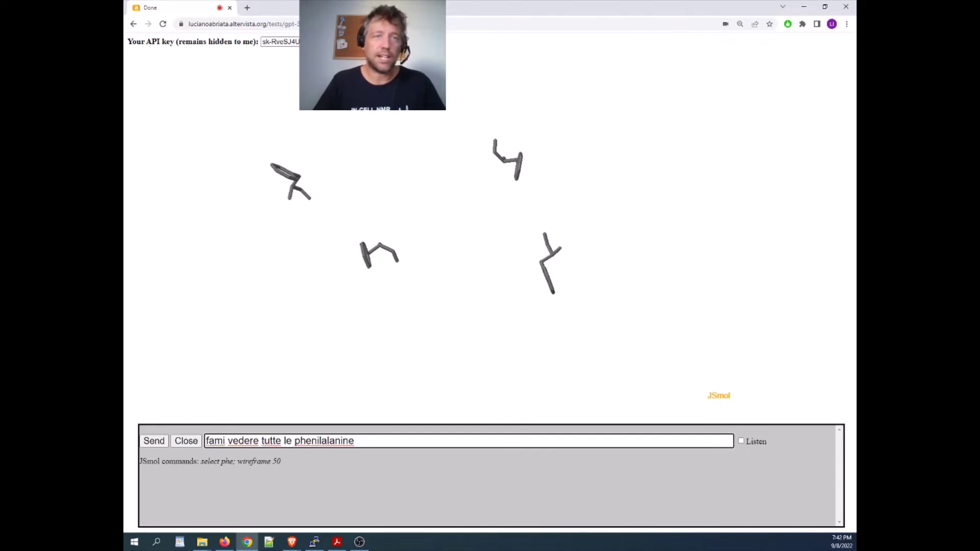
key(ctrl+shift+Left)
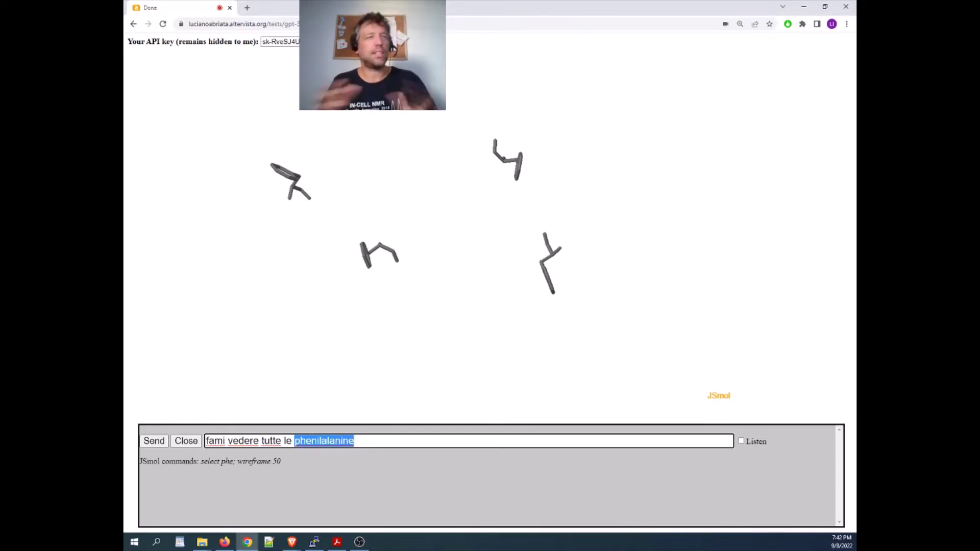
Replace the request with 'show me all the tyrosnes' to add tyrosine sticks, then rotate them
key(End)
key(ctrl+a)
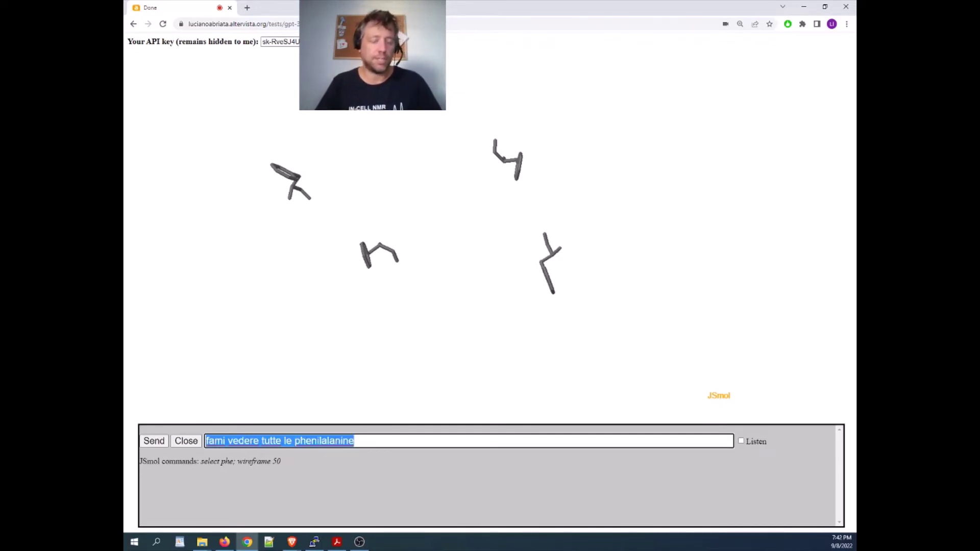
text(show)
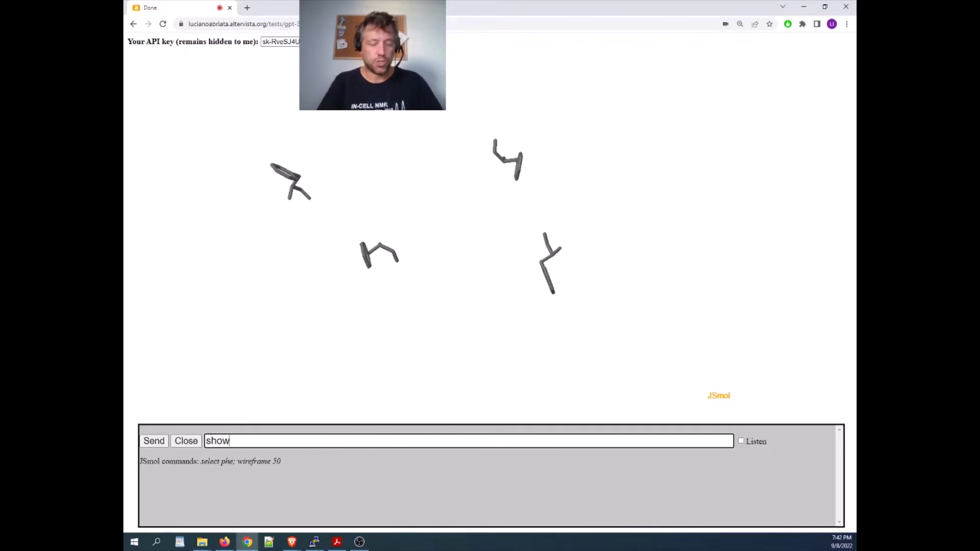
text(me all)
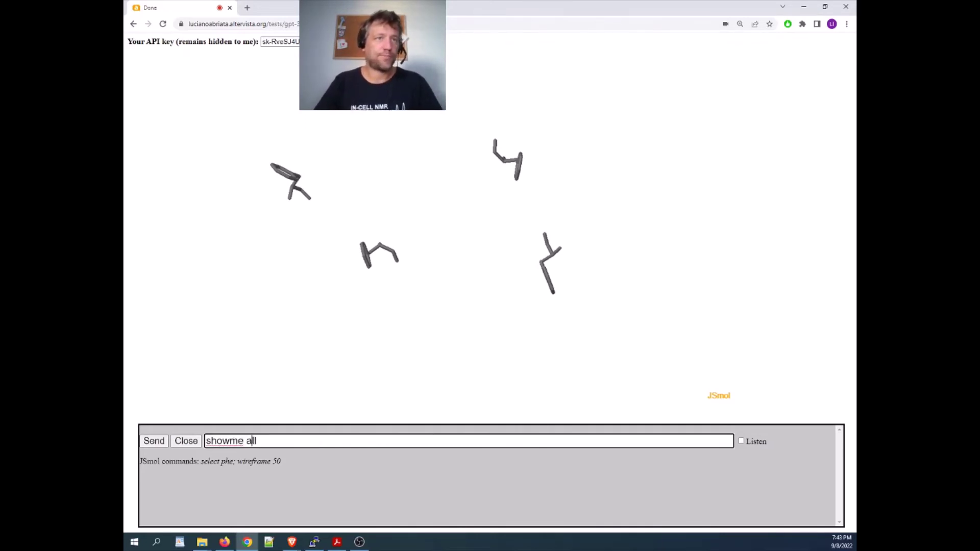
key(Left)
key(Left)
key(Left)
key(Left)
key(Left)
key(Left)
key(Left)
key(Right)
text(all)
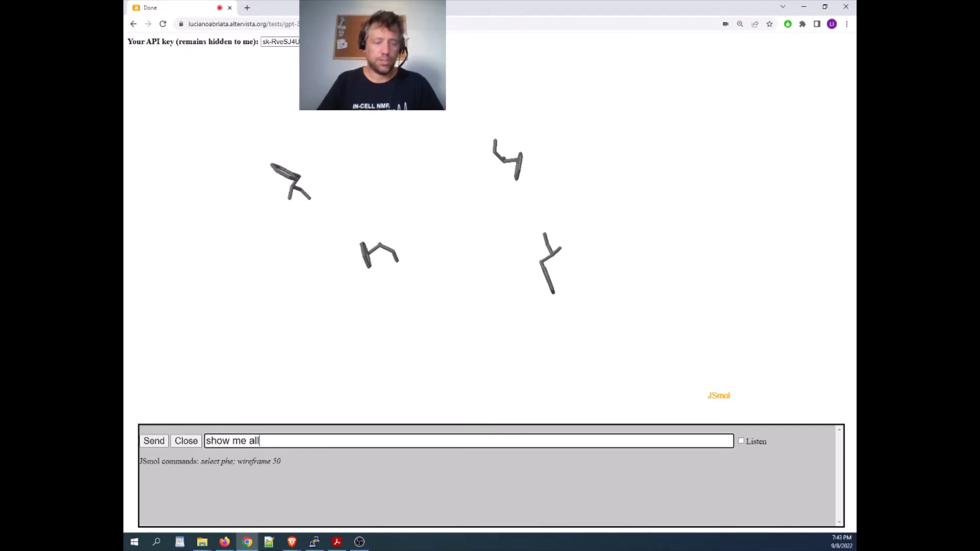
text( the)
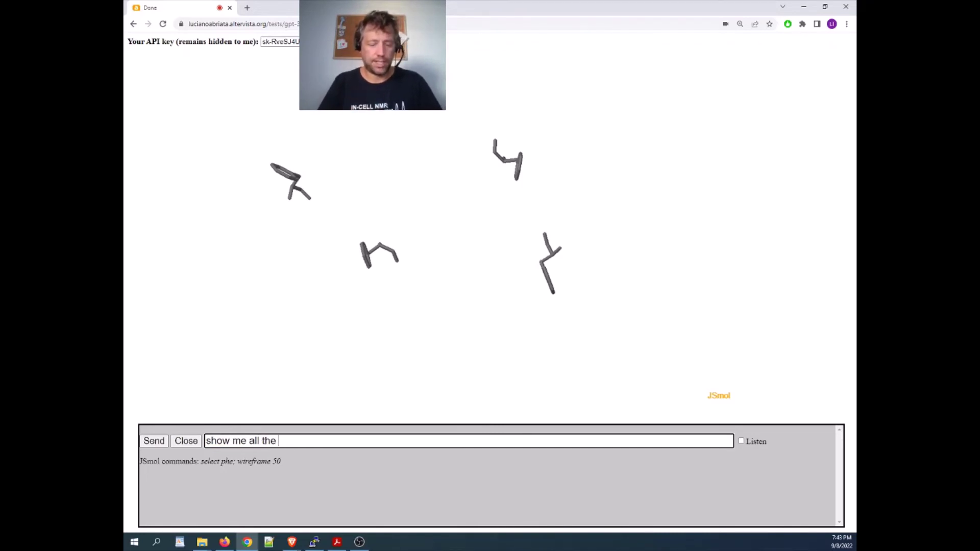
text( tyros)
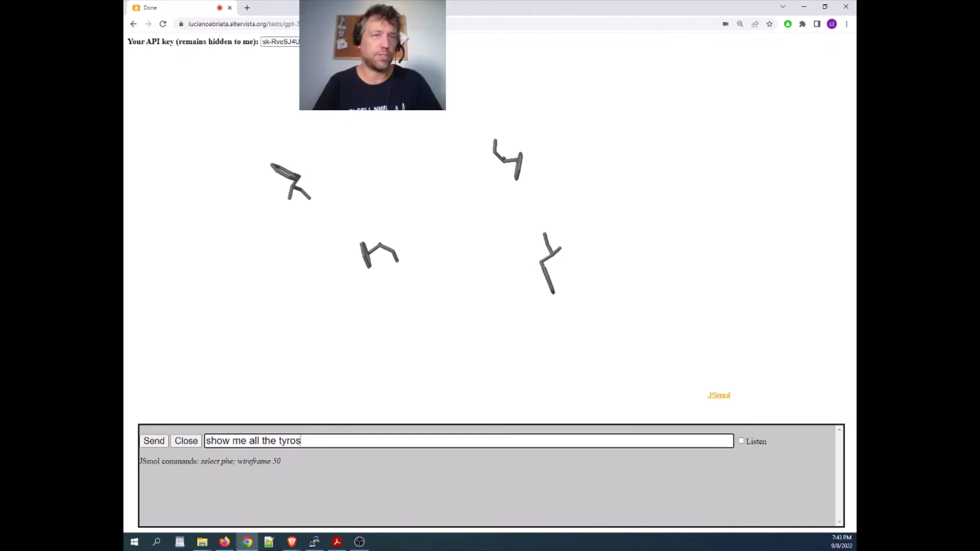
text(nes)
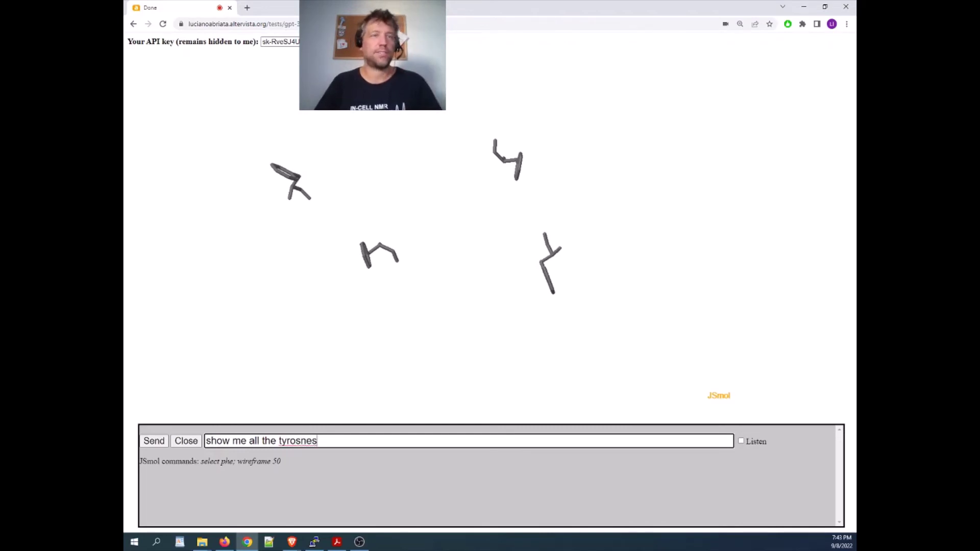
key(Return)
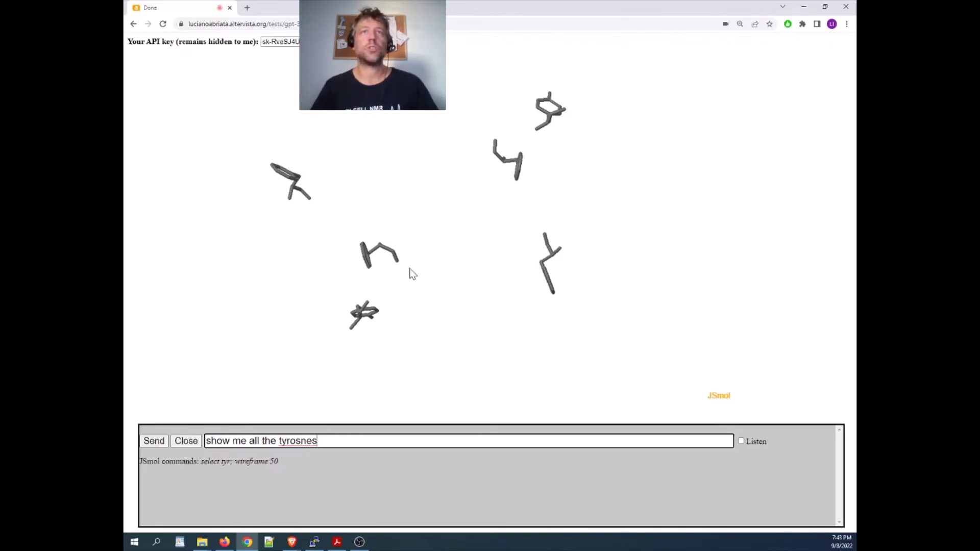
drag(411, 274, 416, 303)
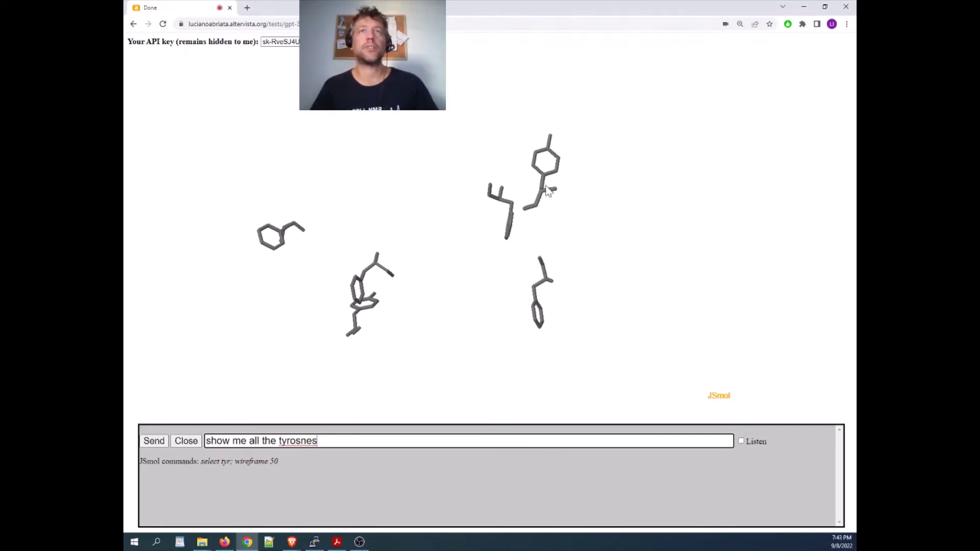
drag(487, 289, 467, 273)
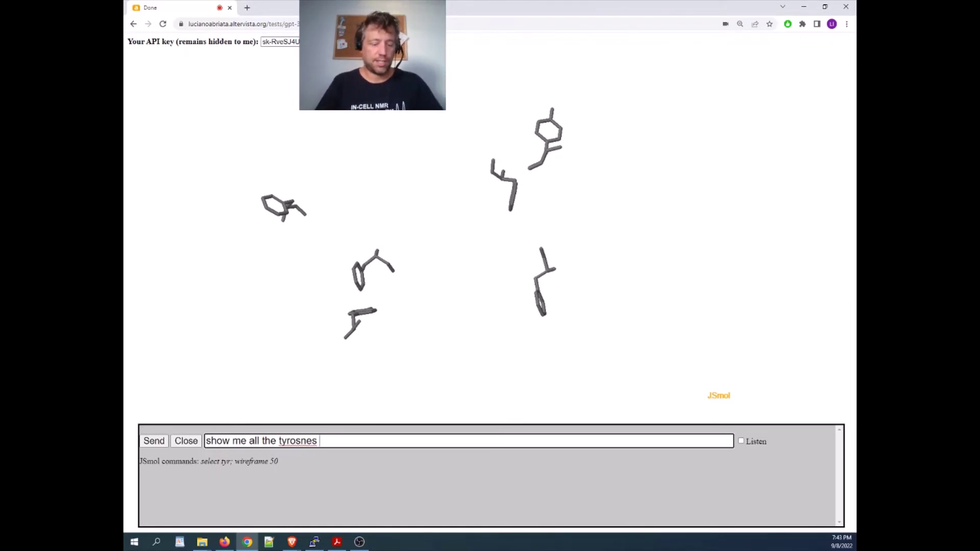
Append 'en color rojo' to the tyrosine request to colour the tyrosines red
text(en color )
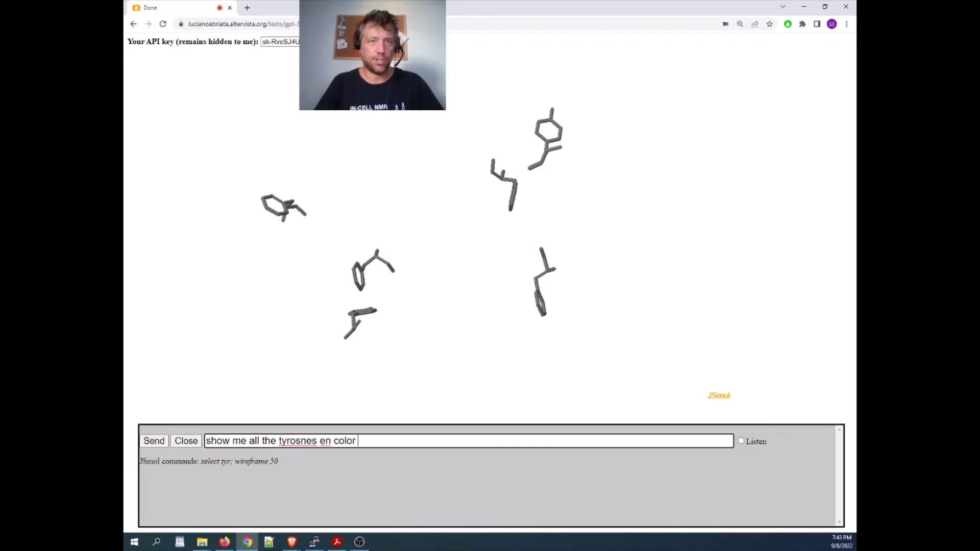
text(rojo)
key(Return)
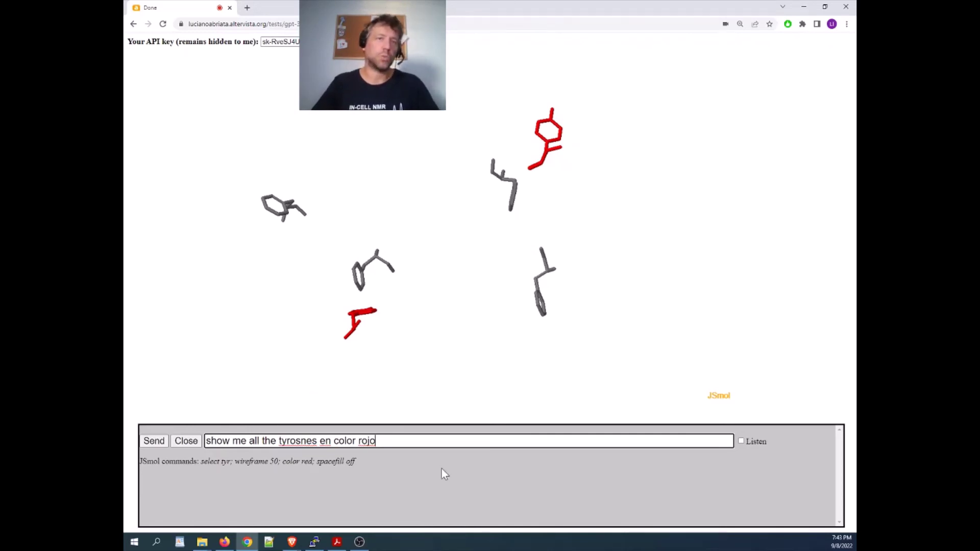
drag(436, 288, 461, 281)
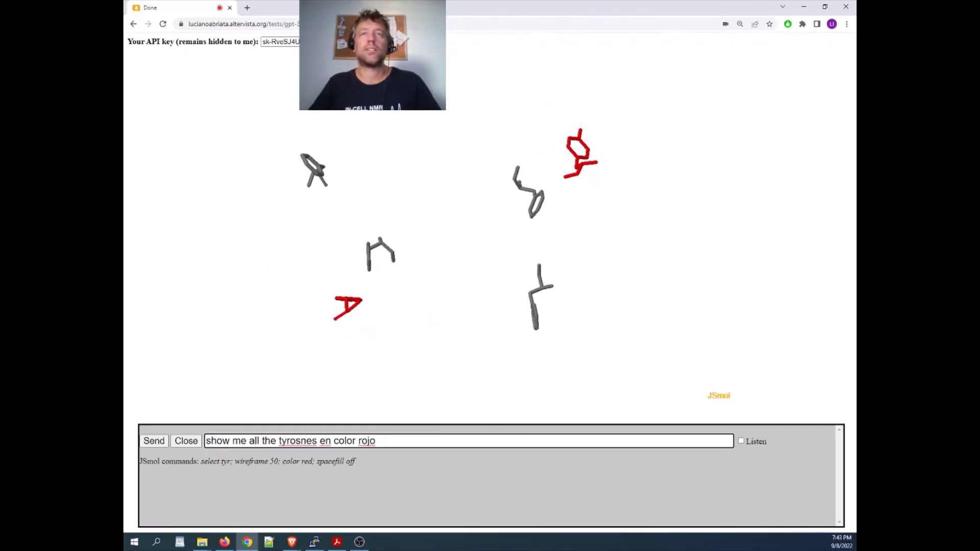
key(ctrl+a)
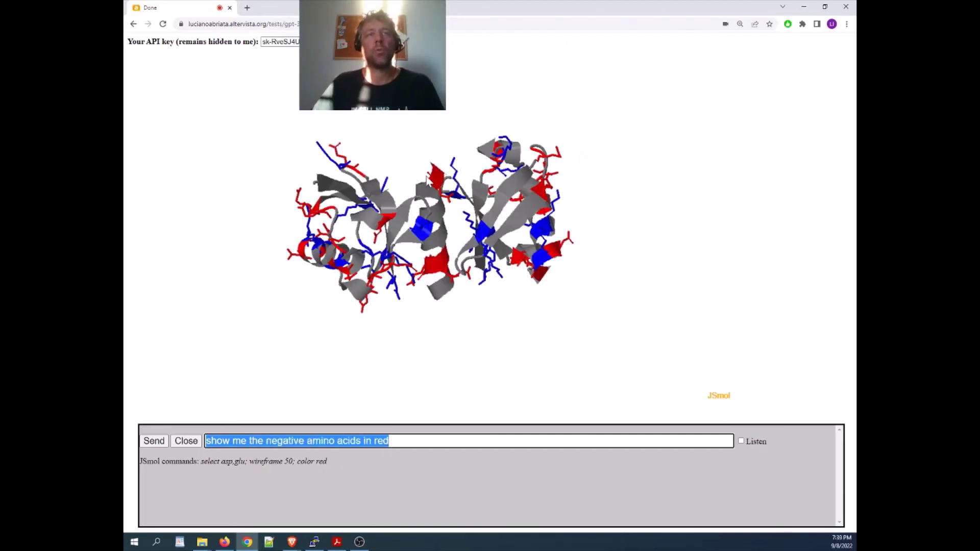
Rotate and zoom the grey cartoon to inspect the red acidic and blue basic side chains
drag(410, 174, 434, 238)
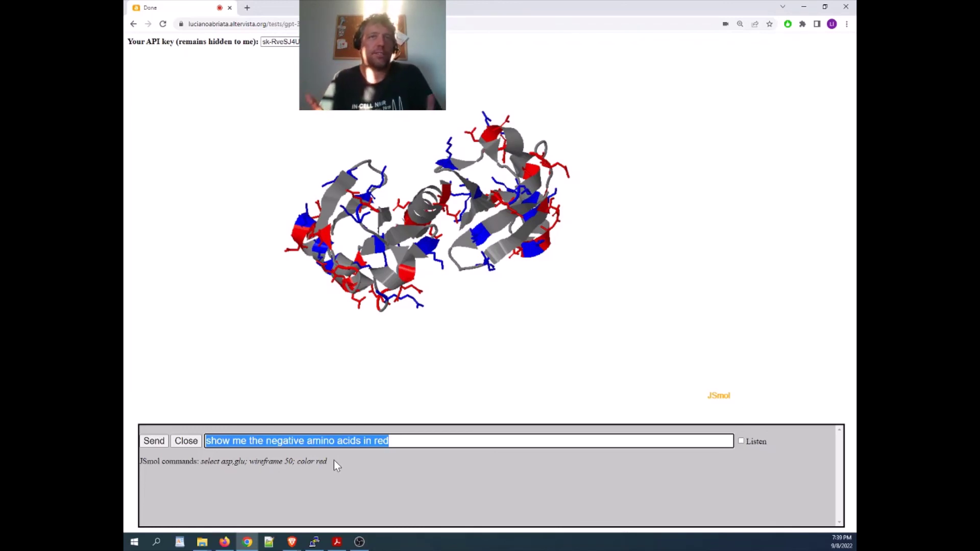
drag(433, 284, 431, 258)
scroll(430, 261, up, 2)
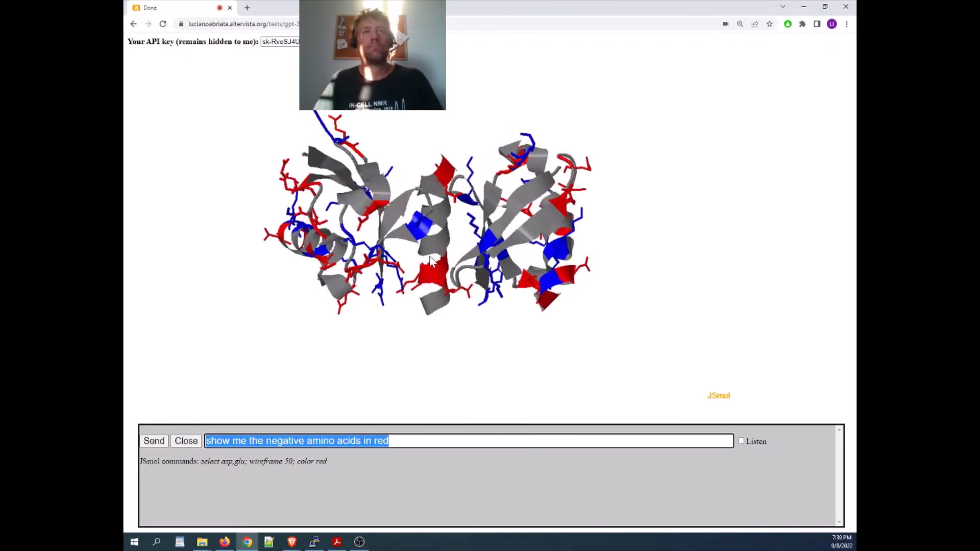
scroll(430, 261, up, 2)
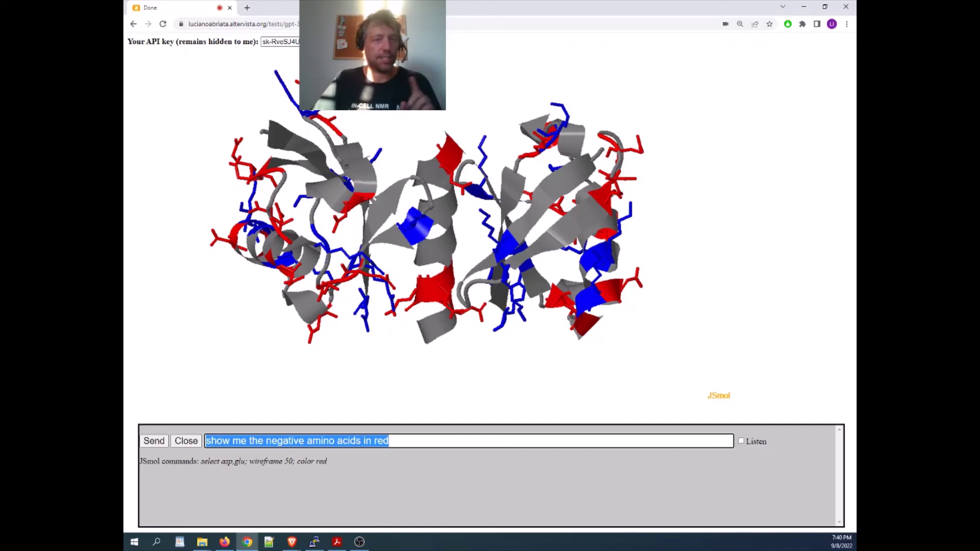
double_click(281, 42)
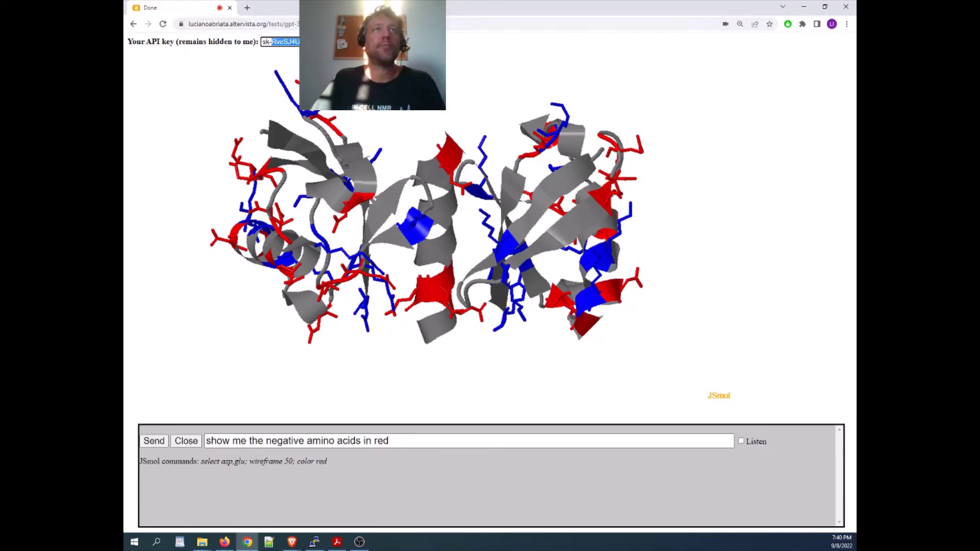
drag(403, 245, 408, 181)
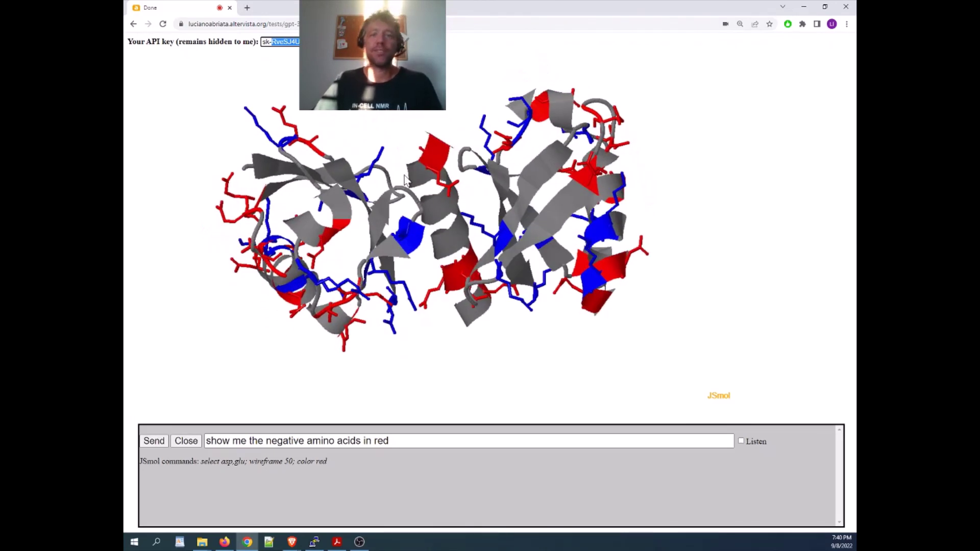